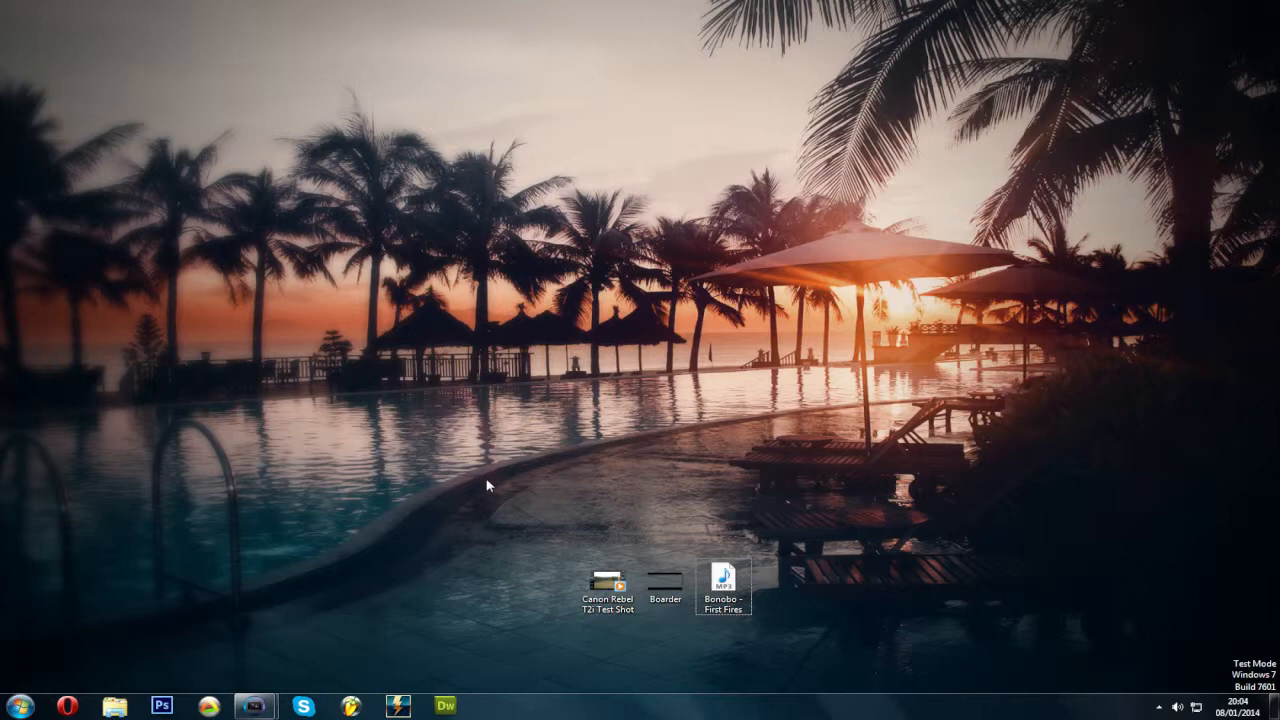
Switch to Vegas Pro and place the Canon Rebel T2i Test Shot video from the desktop at the start of the empty timeline.
left_click_drag(507, 531, 796, 652)
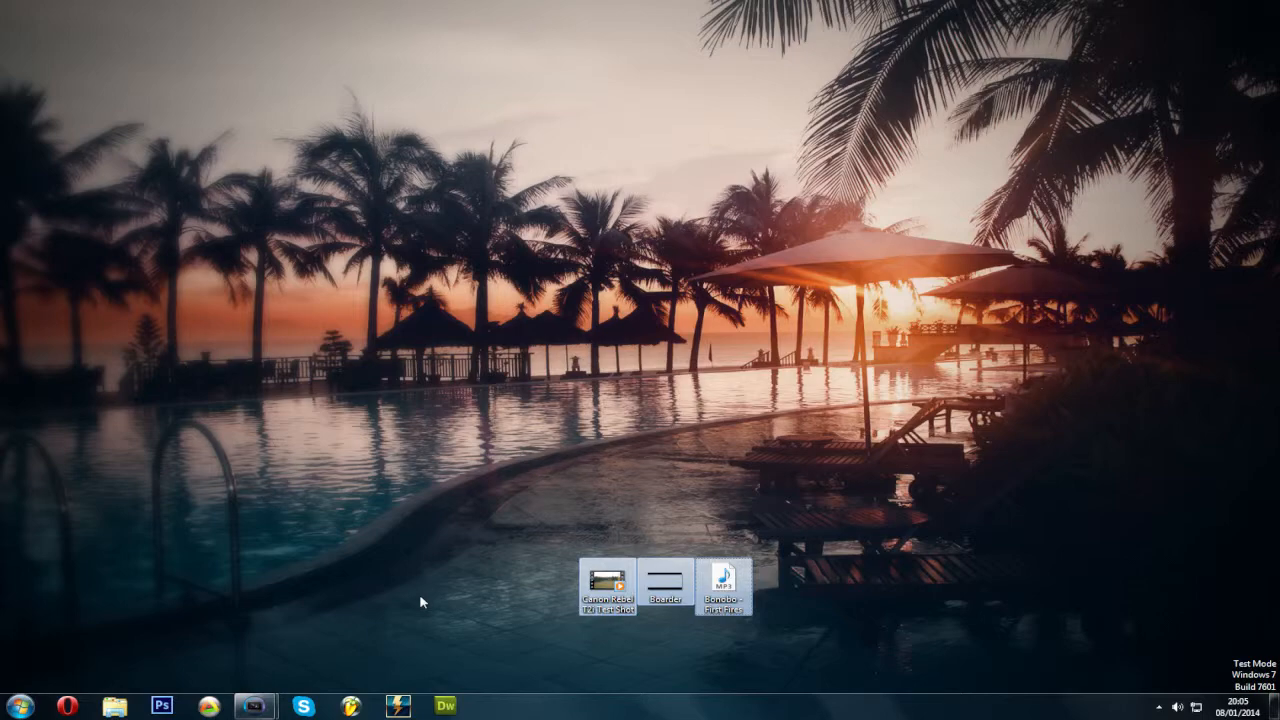
mouse_move(255, 706)
left_click(325, 649)
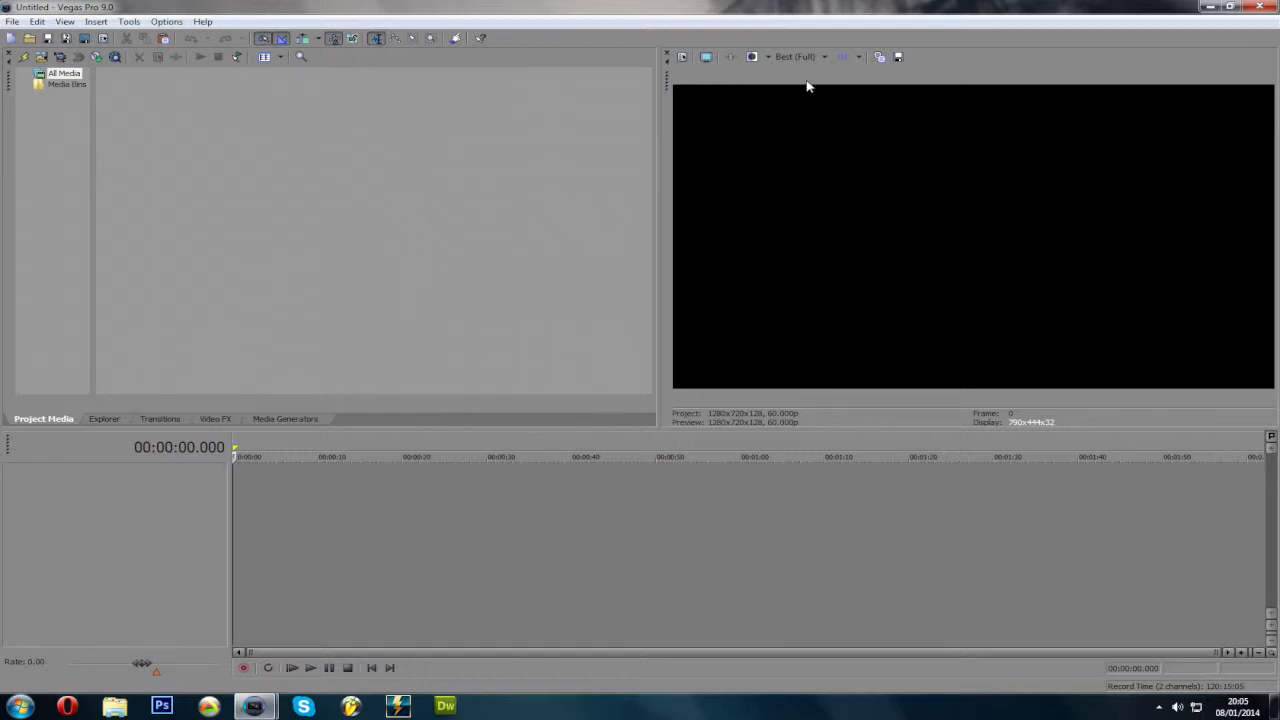
left_click(1210, 7)
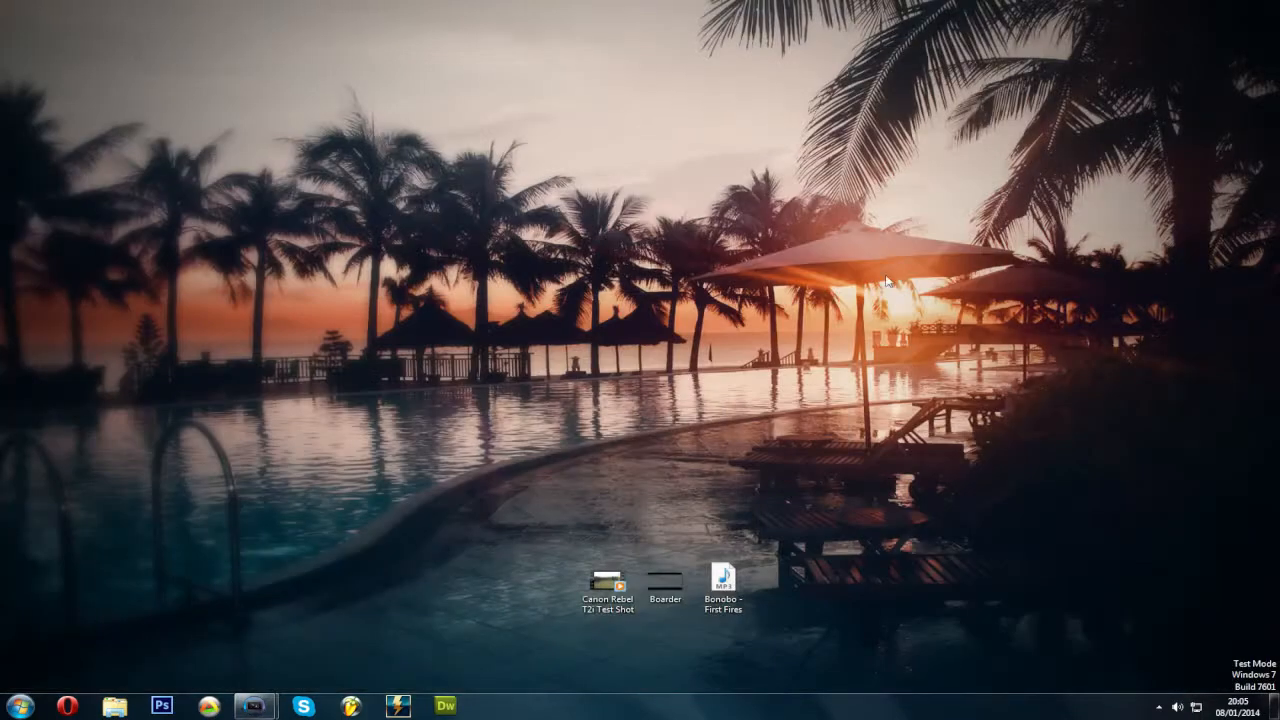
left_click(617, 609)
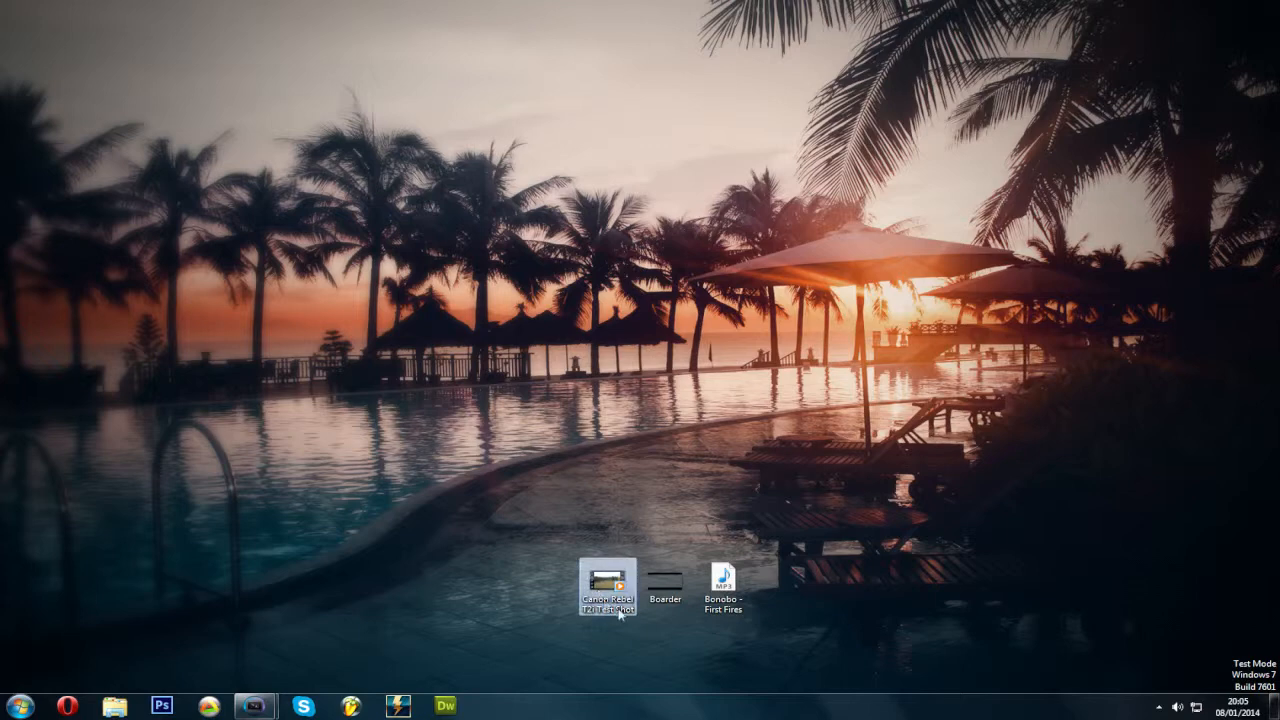
left_click_drag(608, 596, 241, 526)
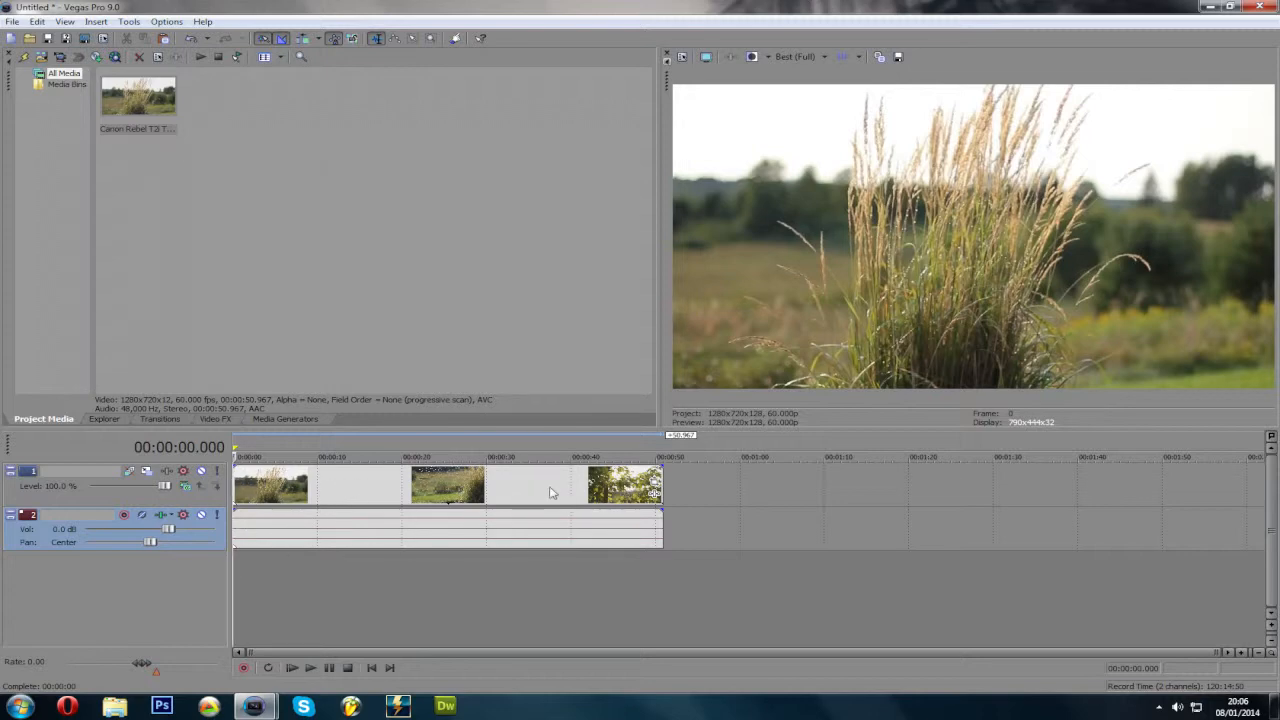
Turn off Maintain Aspect Ratio for the video clip on the timeline.
left_click(412, 490)
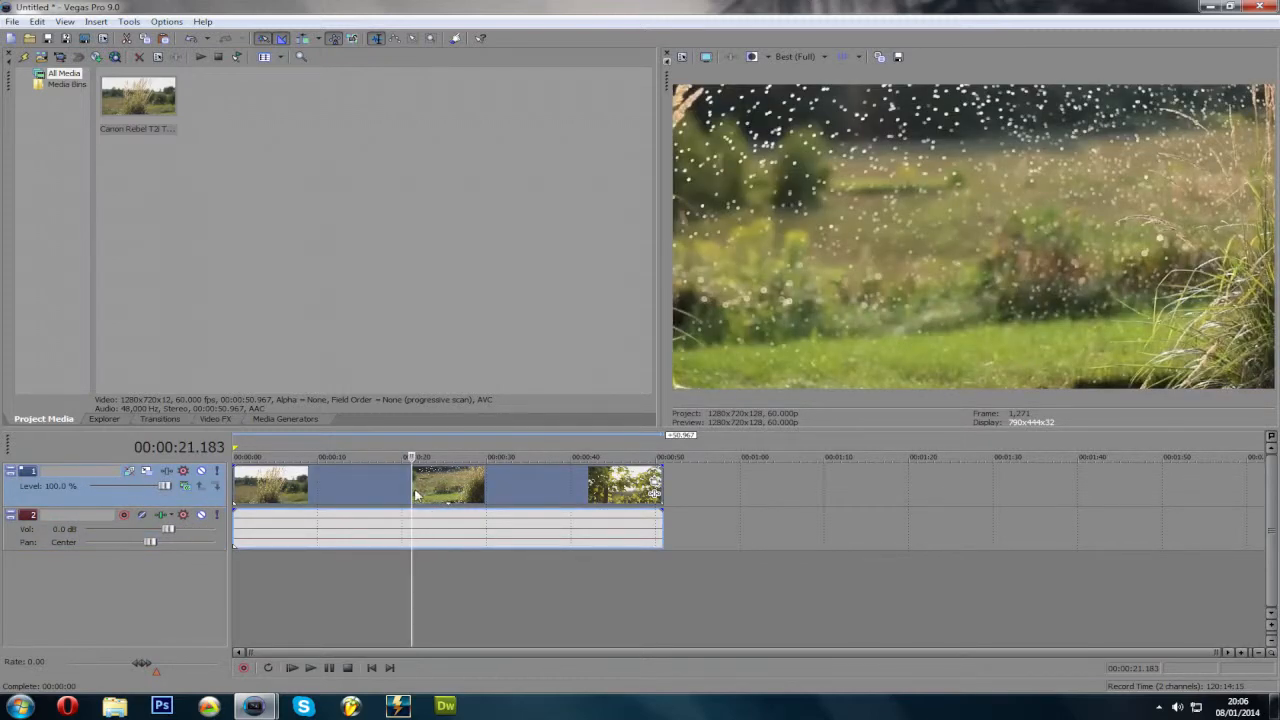
right_click(413, 490)
mouse_move(464, 408)
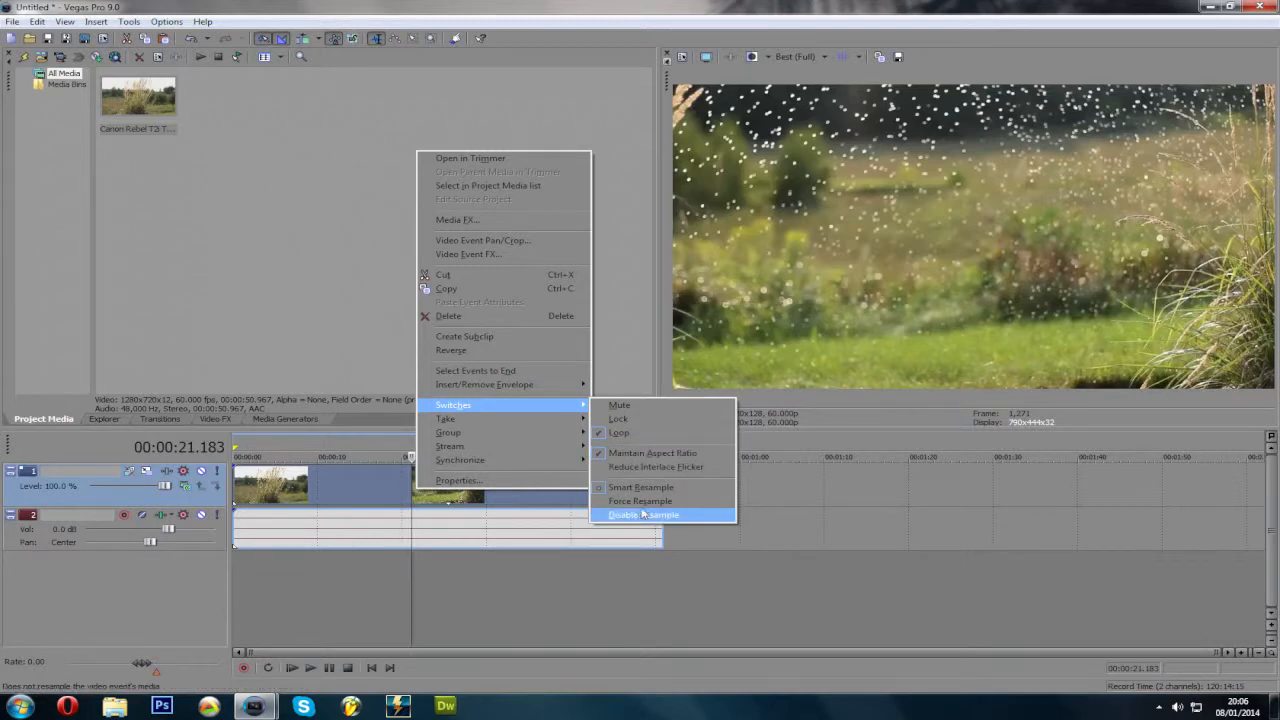
left_click(638, 456)
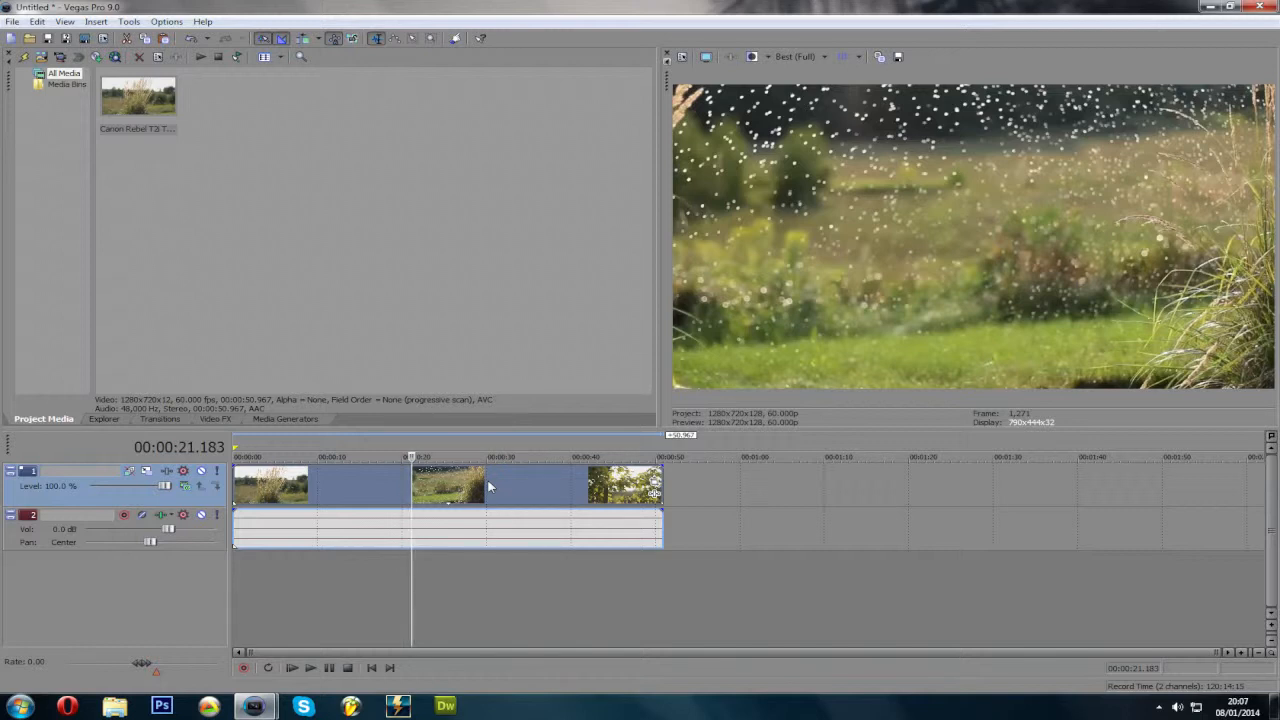
Turn on Reduce Interlace Flicker for the video clip and set its resampling to Disable Resample.
right_click(438, 492)
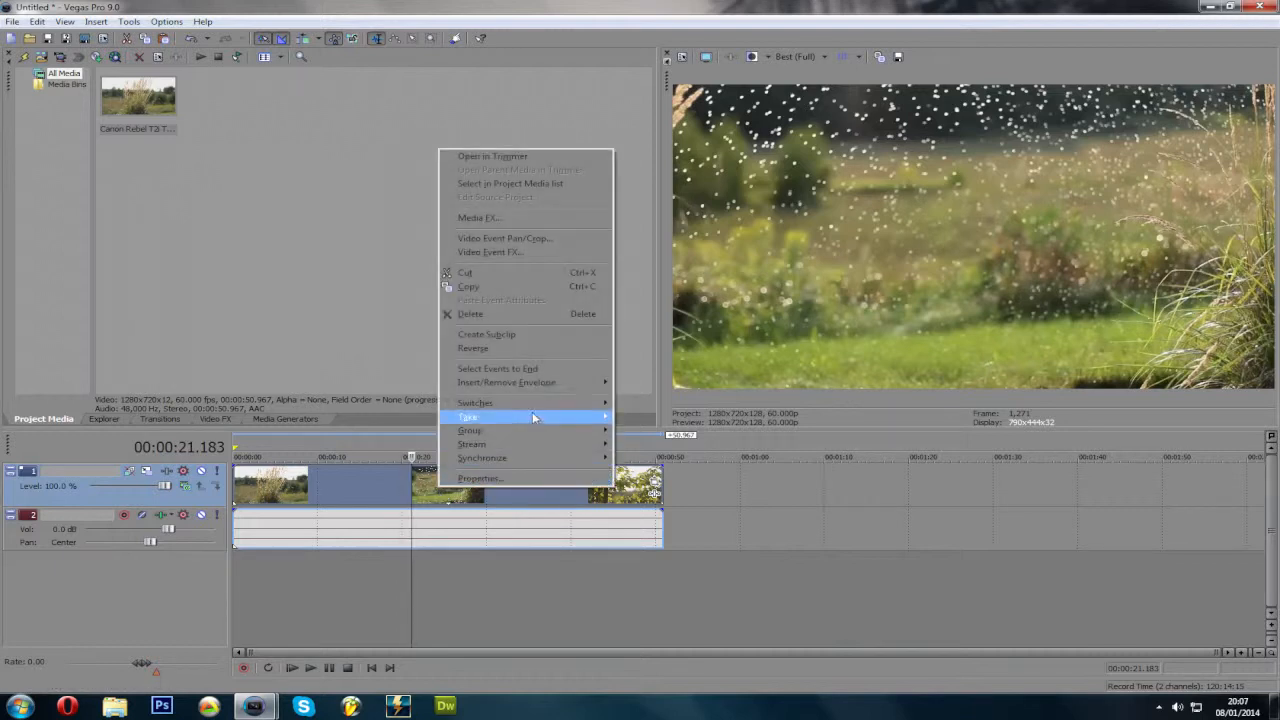
mouse_move(560, 403)
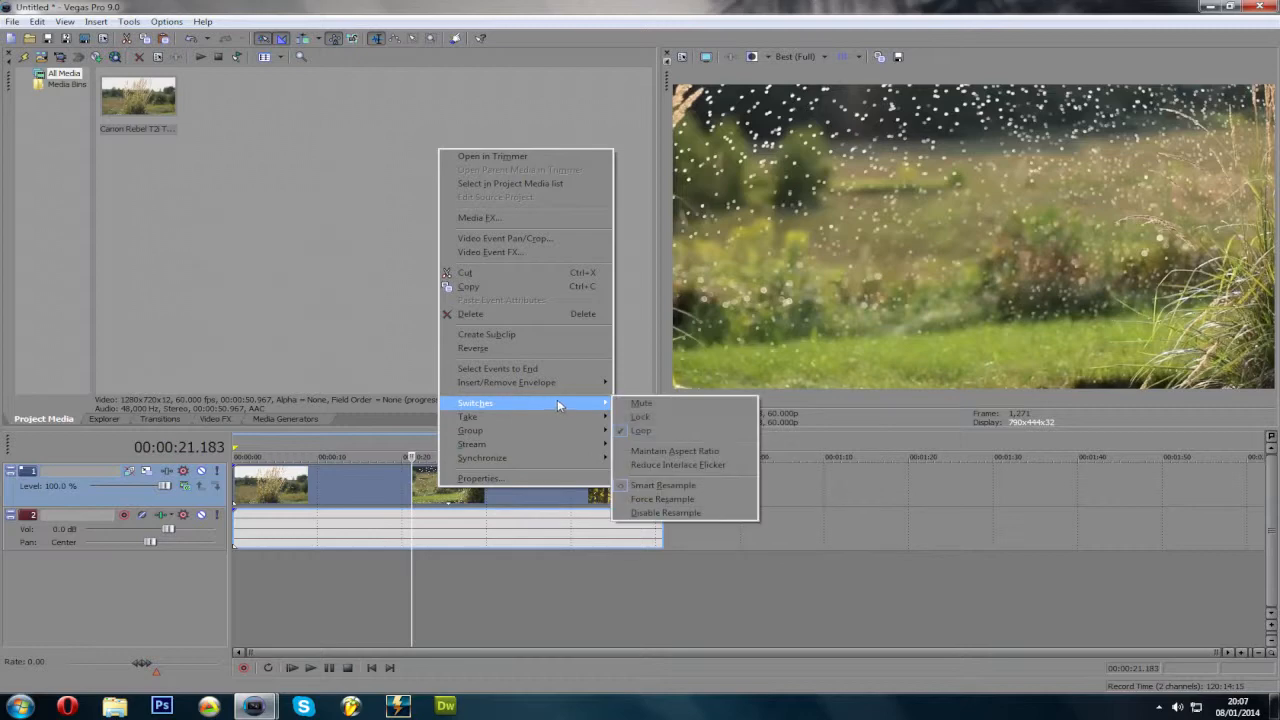
left_click(662, 467)
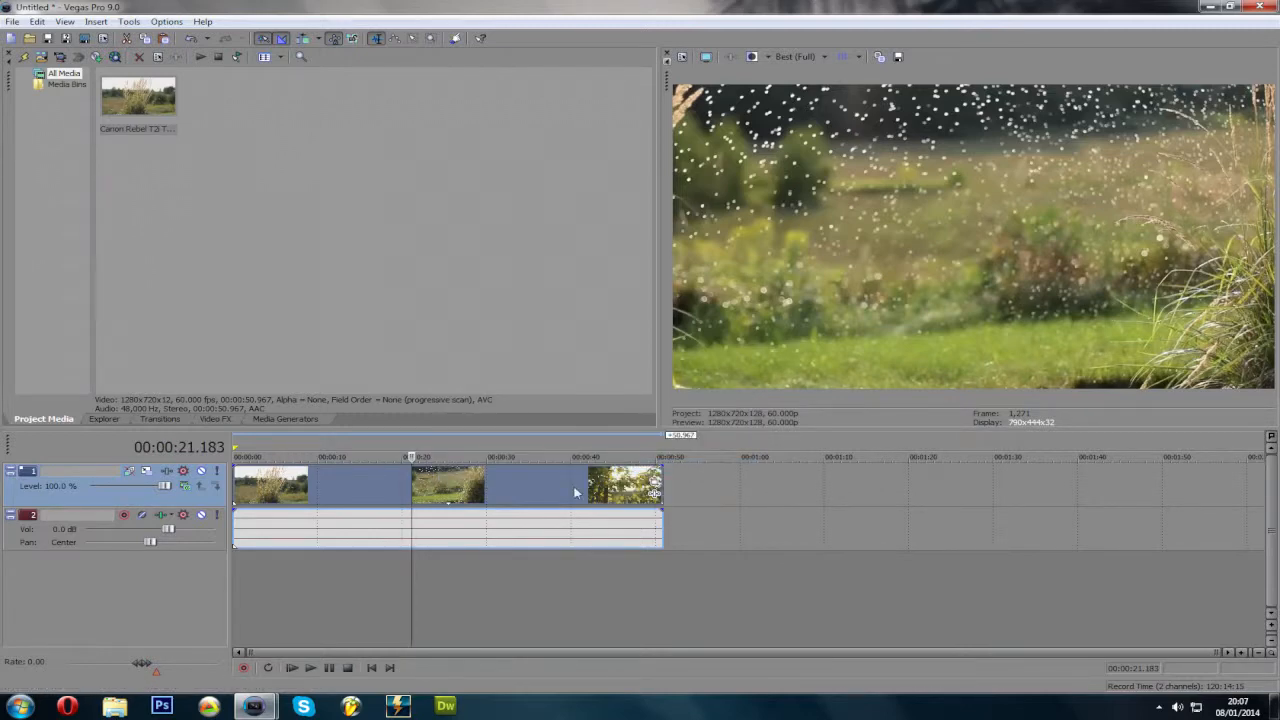
right_click(412, 491)
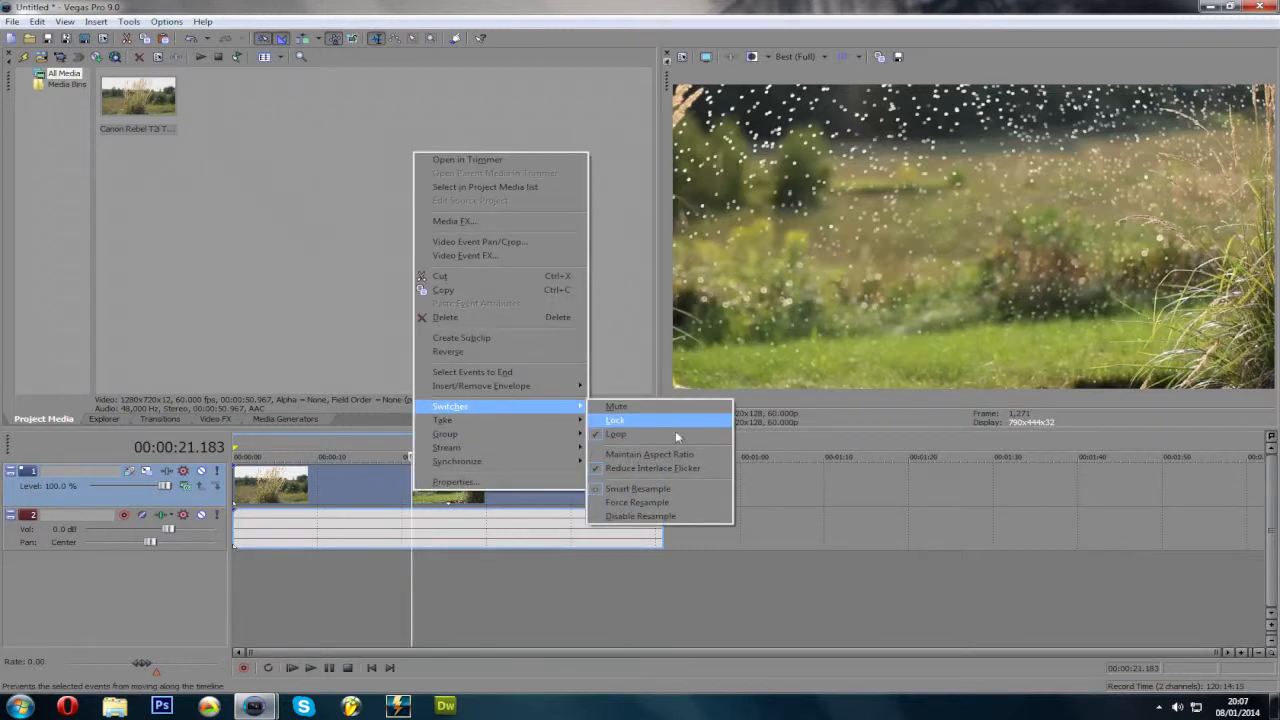
left_click(634, 517)
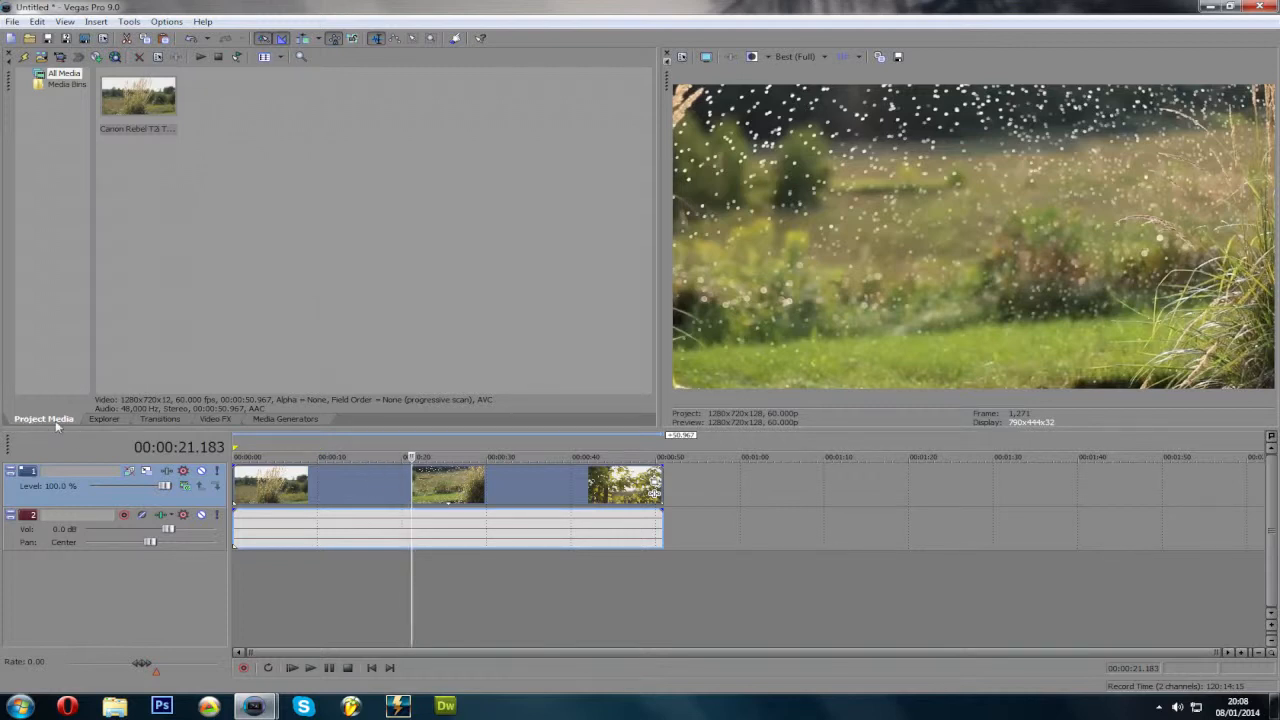
Apply the Color Corrector effect with the Reset to None preset to the video clip.
left_click(216, 420)
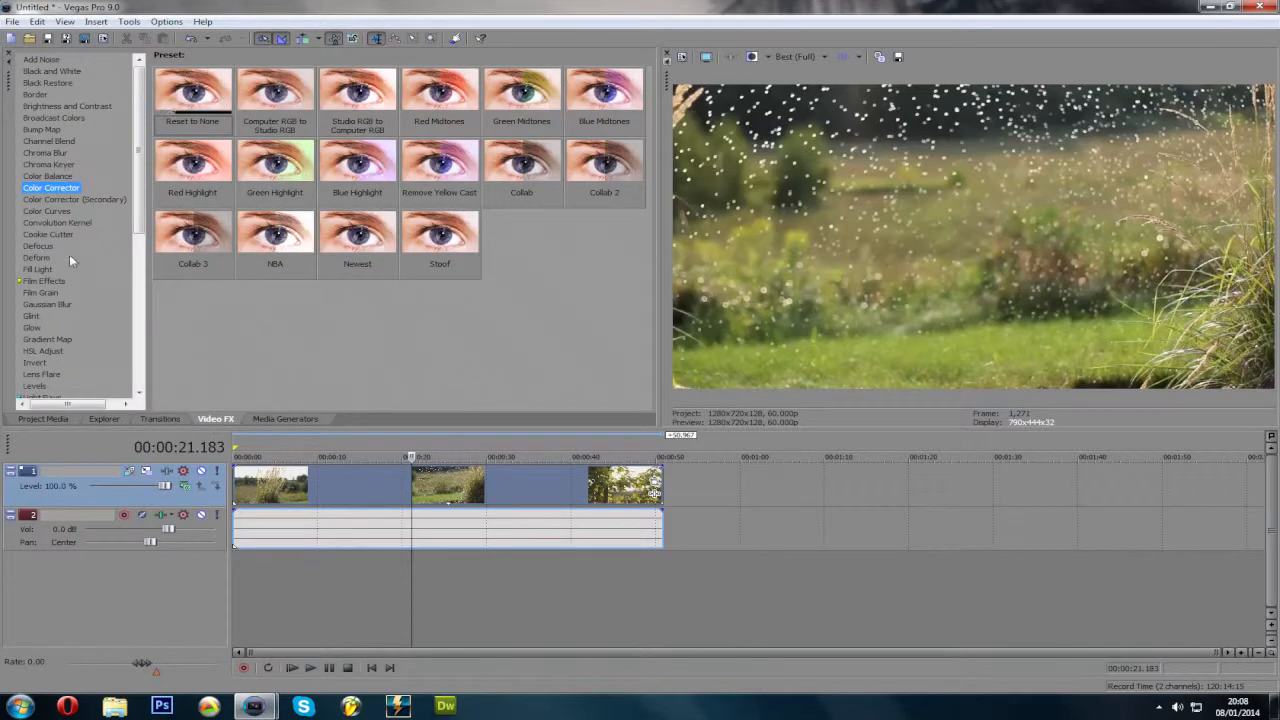
scroll(139, 260, "down", 6)
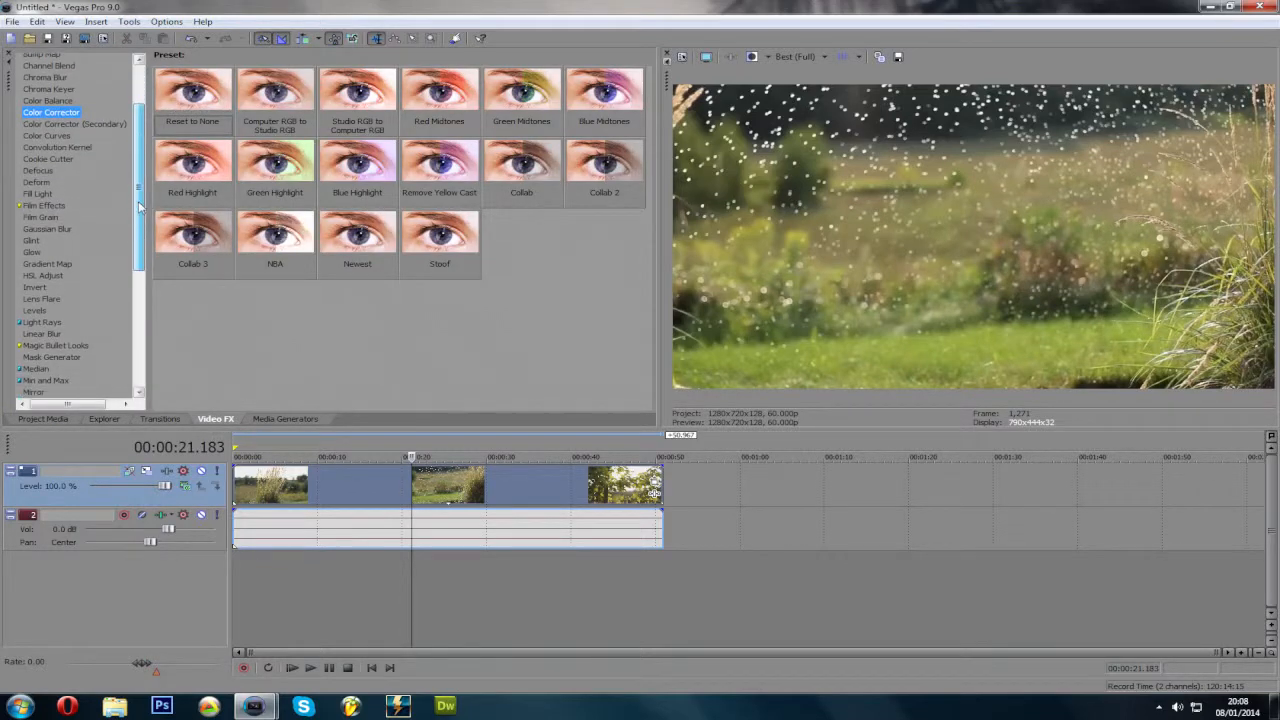
left_click_drag(140, 281, 145, 153)
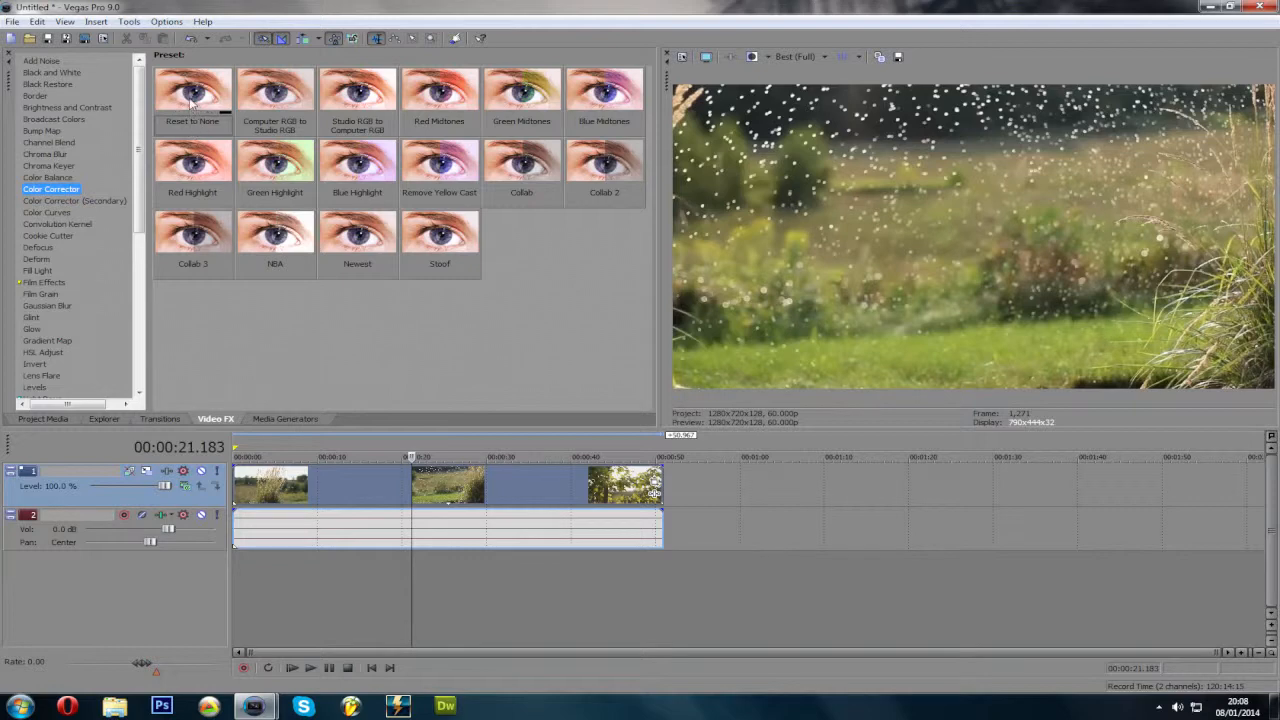
left_click_drag(185, 100, 352, 494)
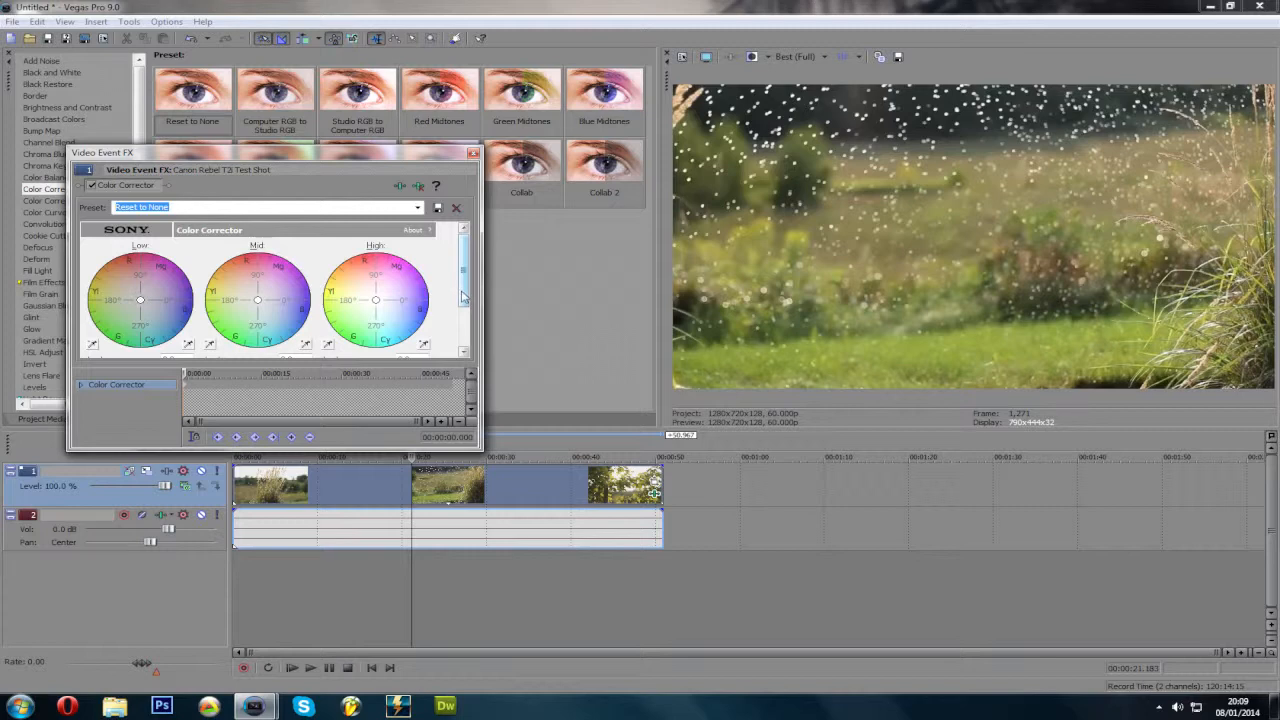
Set the Color Corrector's saturation to 0.416, gain to 0.874, gamma to 0.722 and offset to 14.1.
left_click_drag(464, 270, 463, 311)
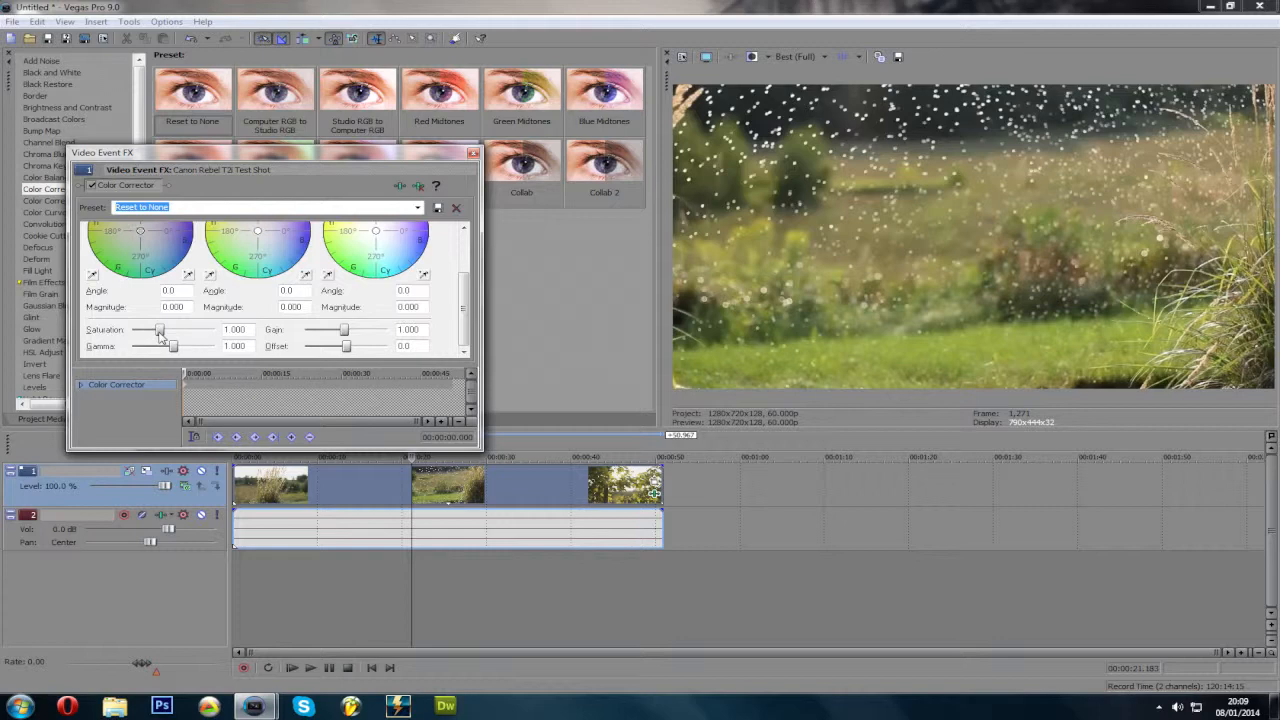
left_click_drag(158, 334, 144, 342)
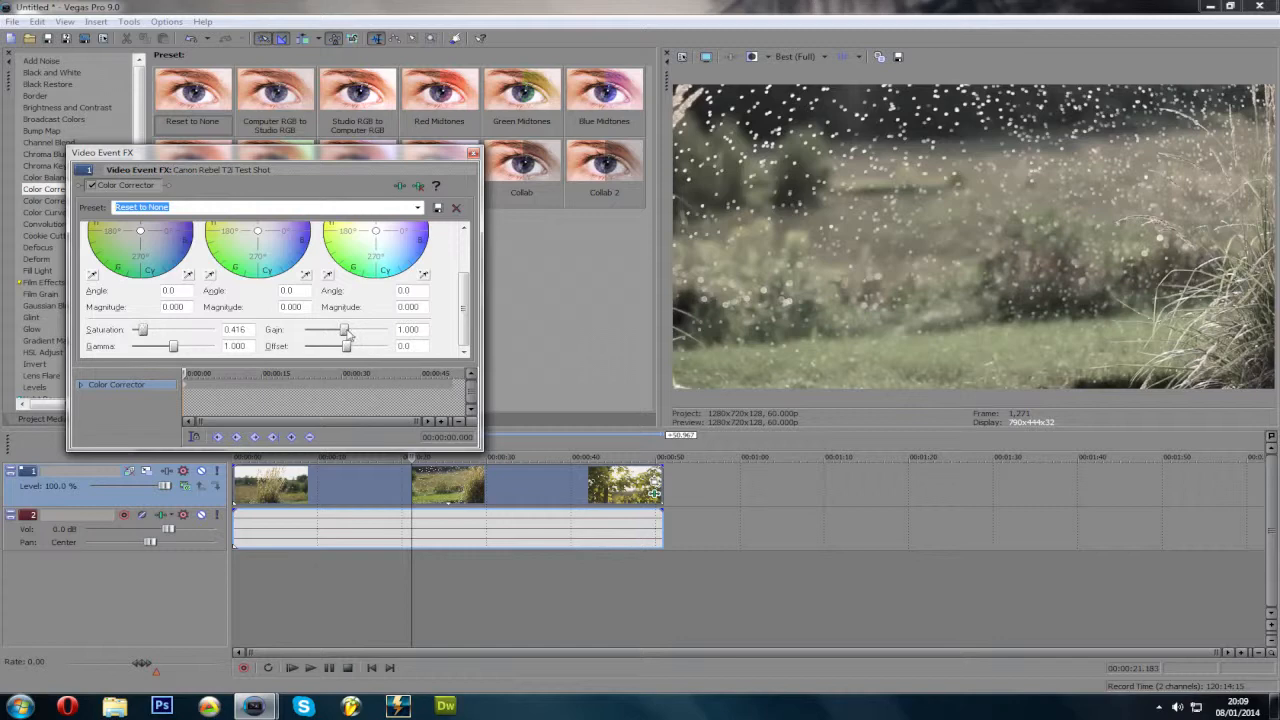
left_click_drag(348, 335, 341, 339)
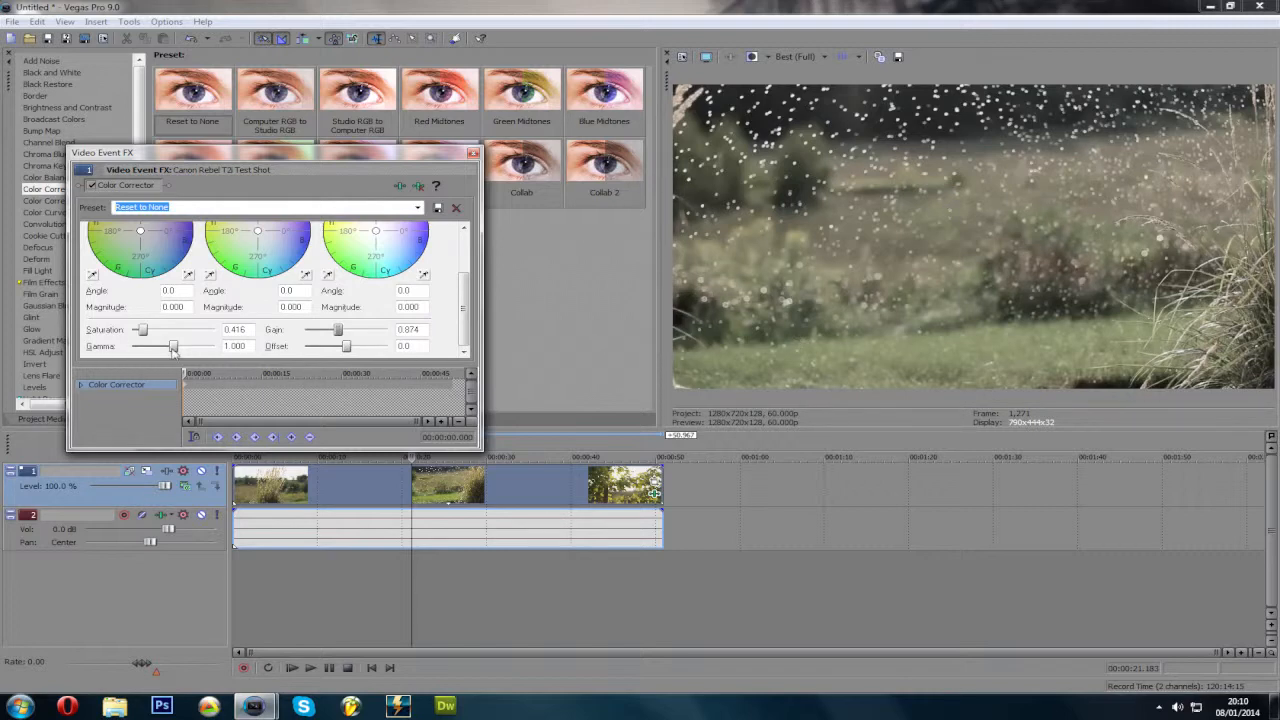
left_click_drag(173, 348, 161, 355)
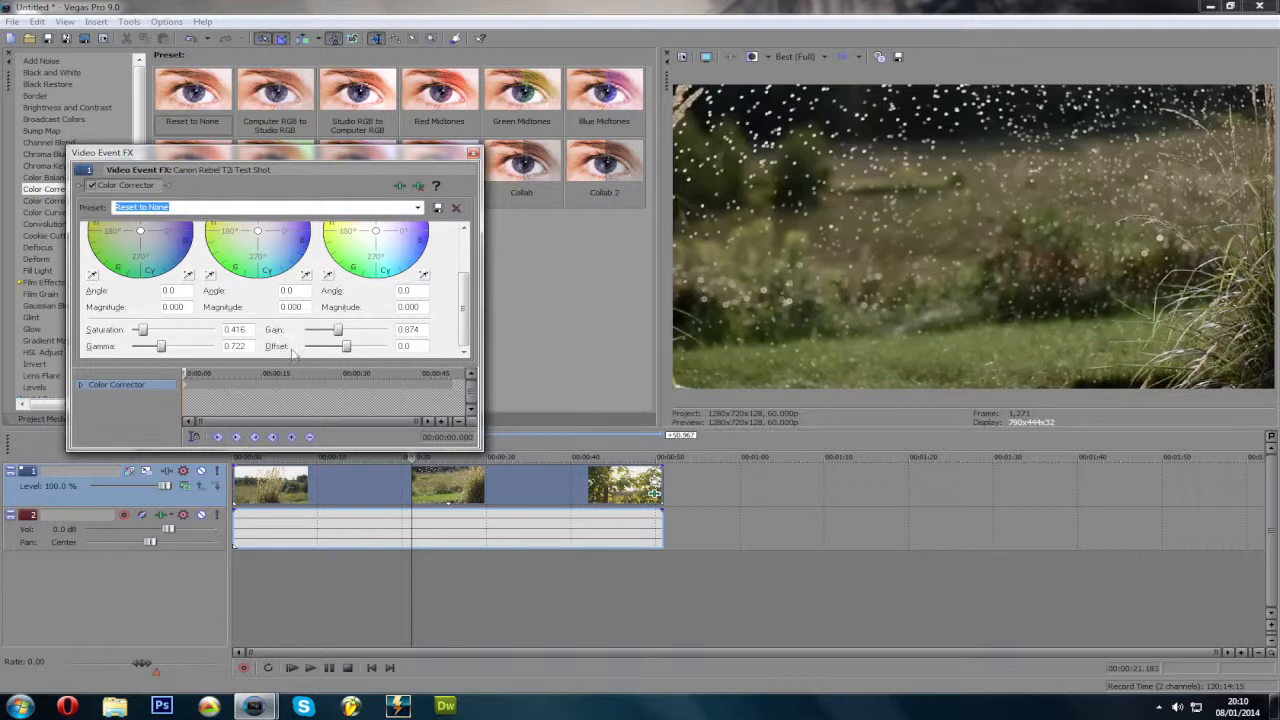
left_click_drag(347, 350, 284, 349)
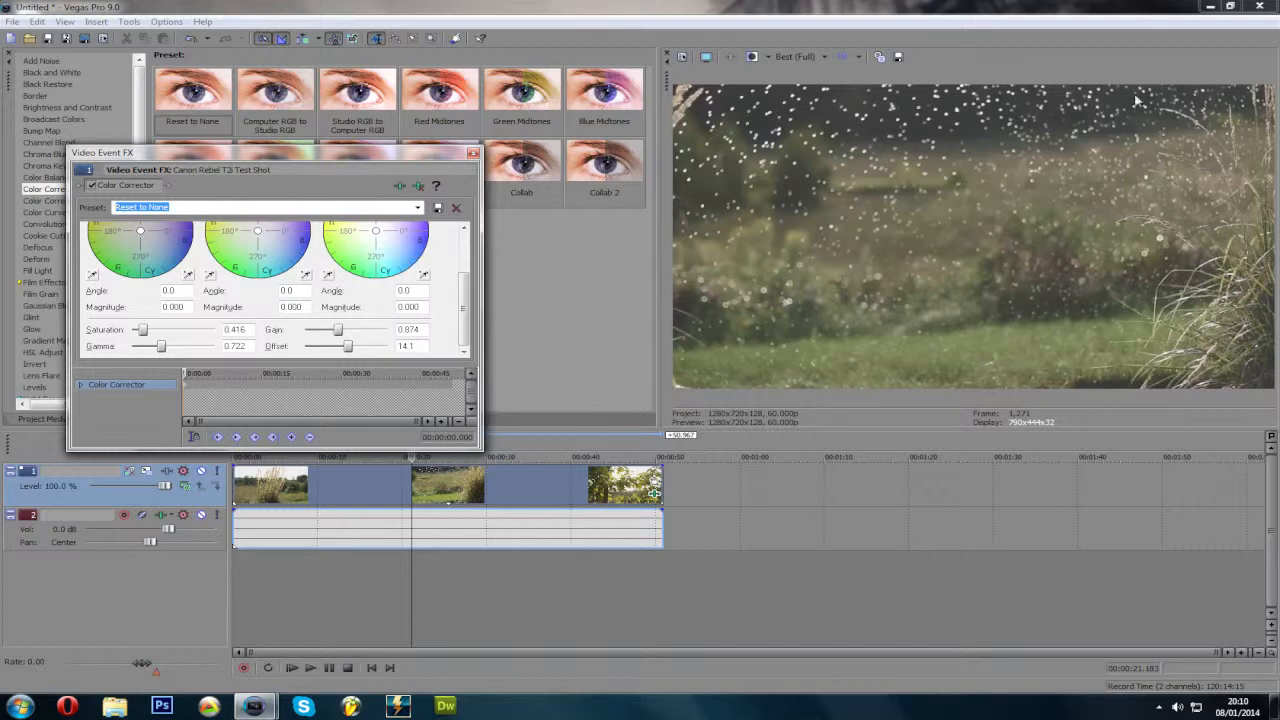
Close the effect settings and compare the graded frame at 00:00:03.517 with the original in a split-screen preview.
left_click(262, 505)
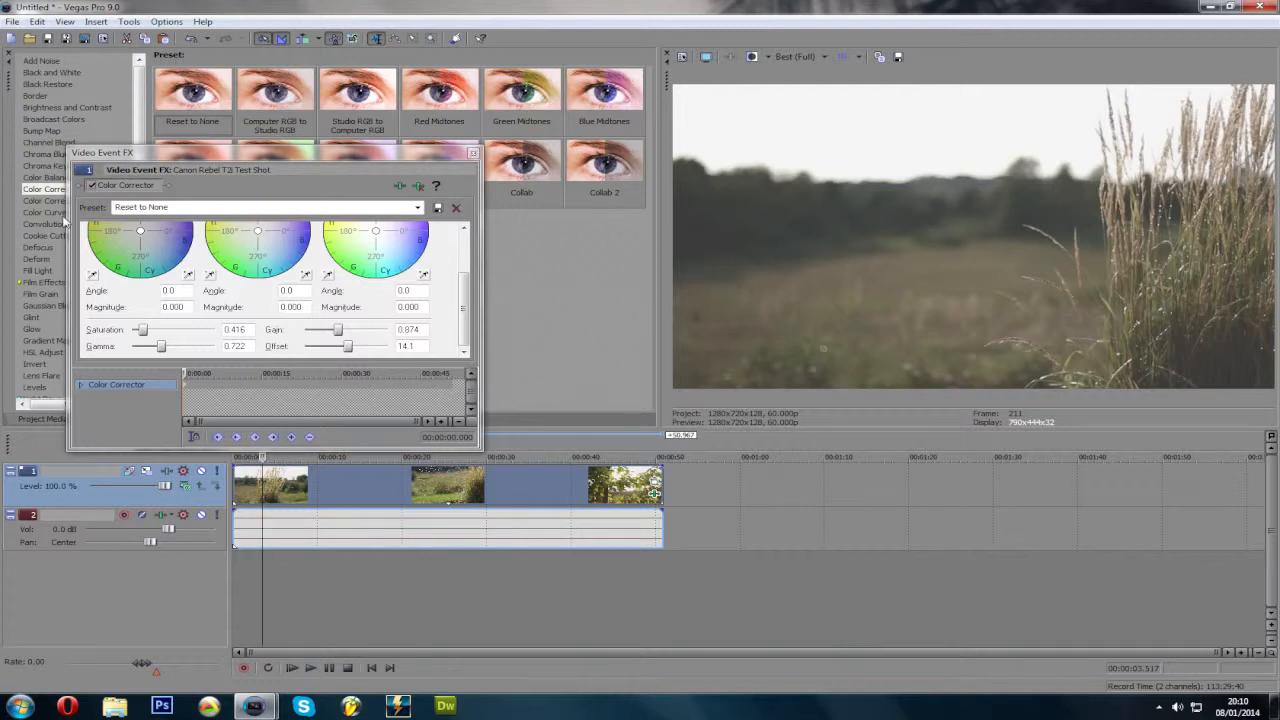
left_click(474, 156)
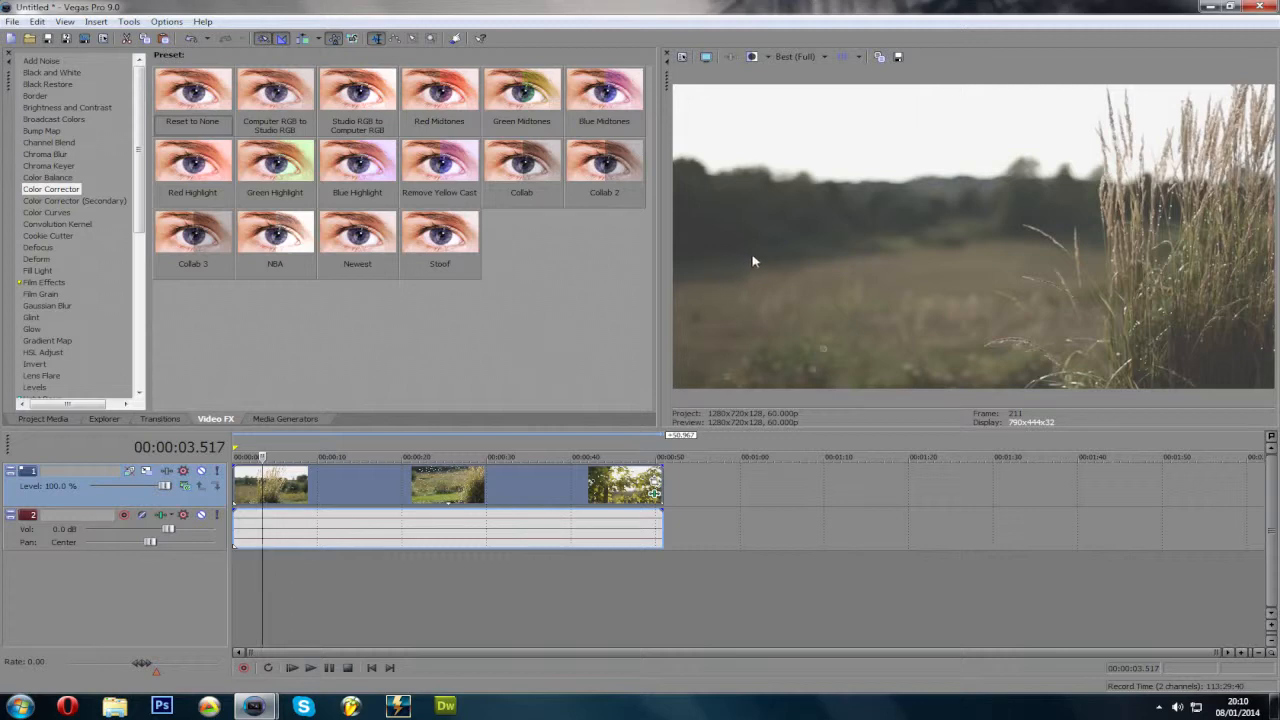
left_click(751, 57)
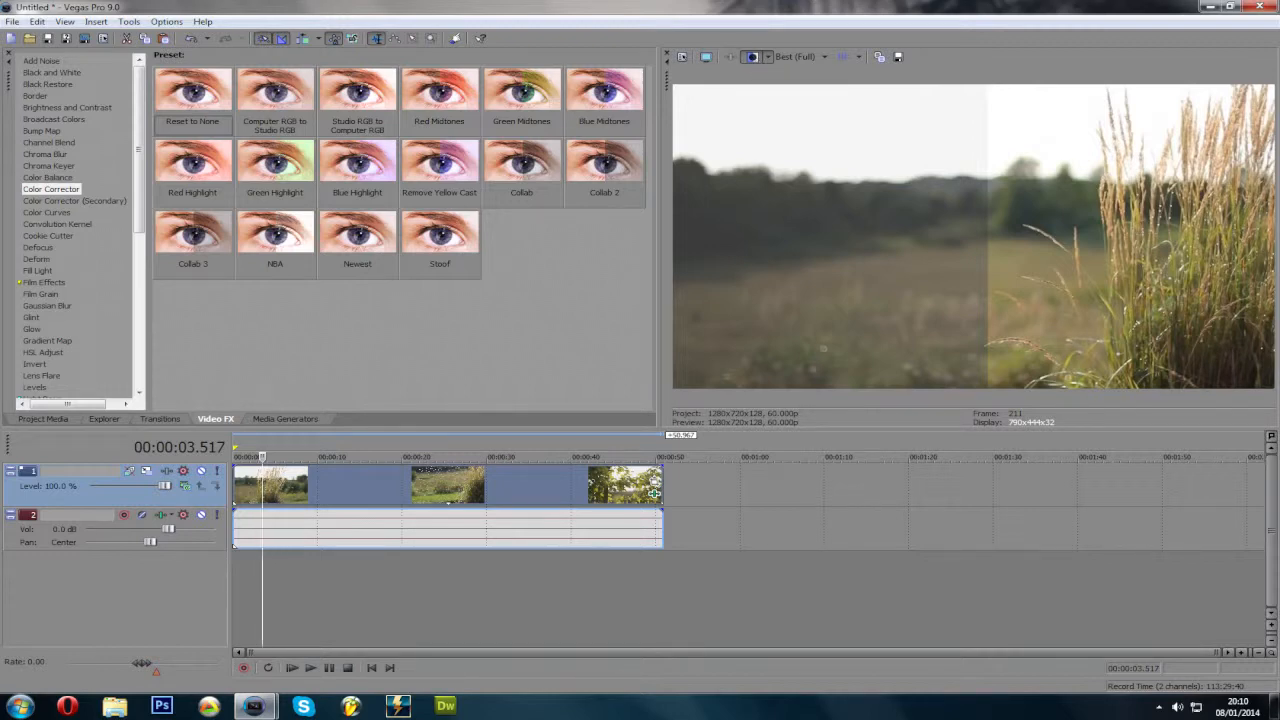
left_click(754, 57)
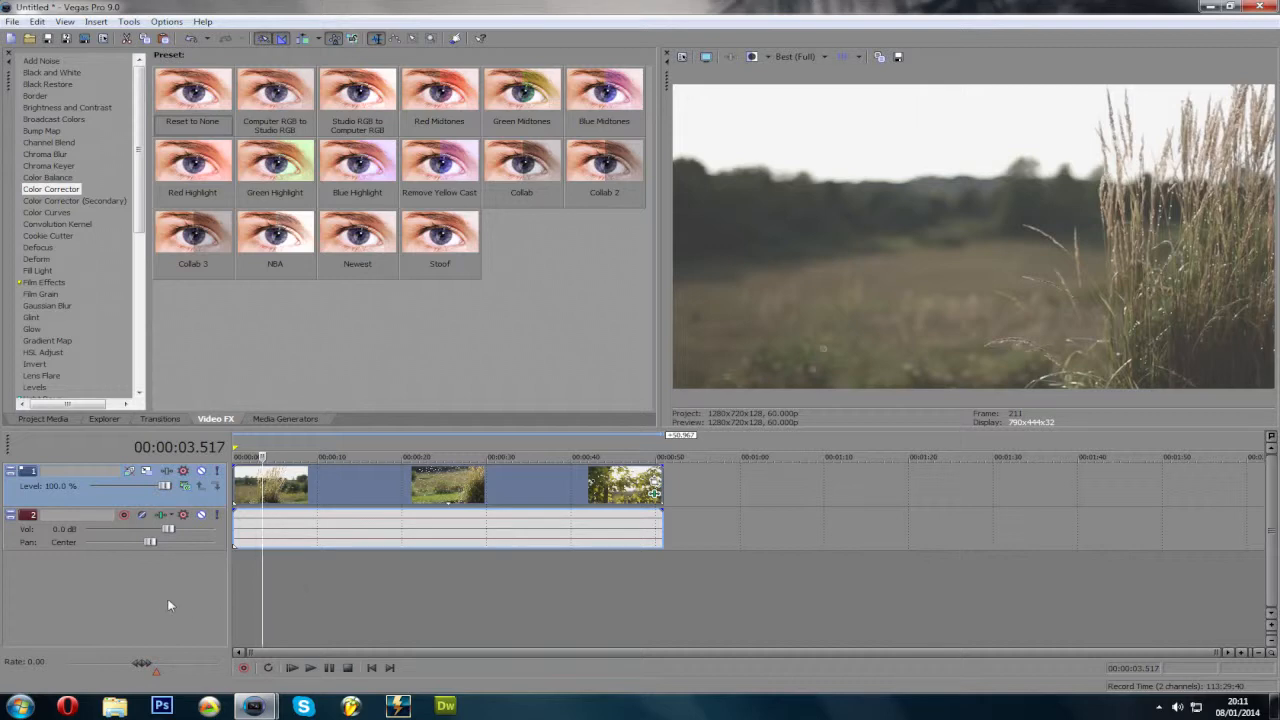
Insert a new video track above the clip and place the Boarder image from the desktop on it, stretched over the clip's full length.
right_click(115, 585)
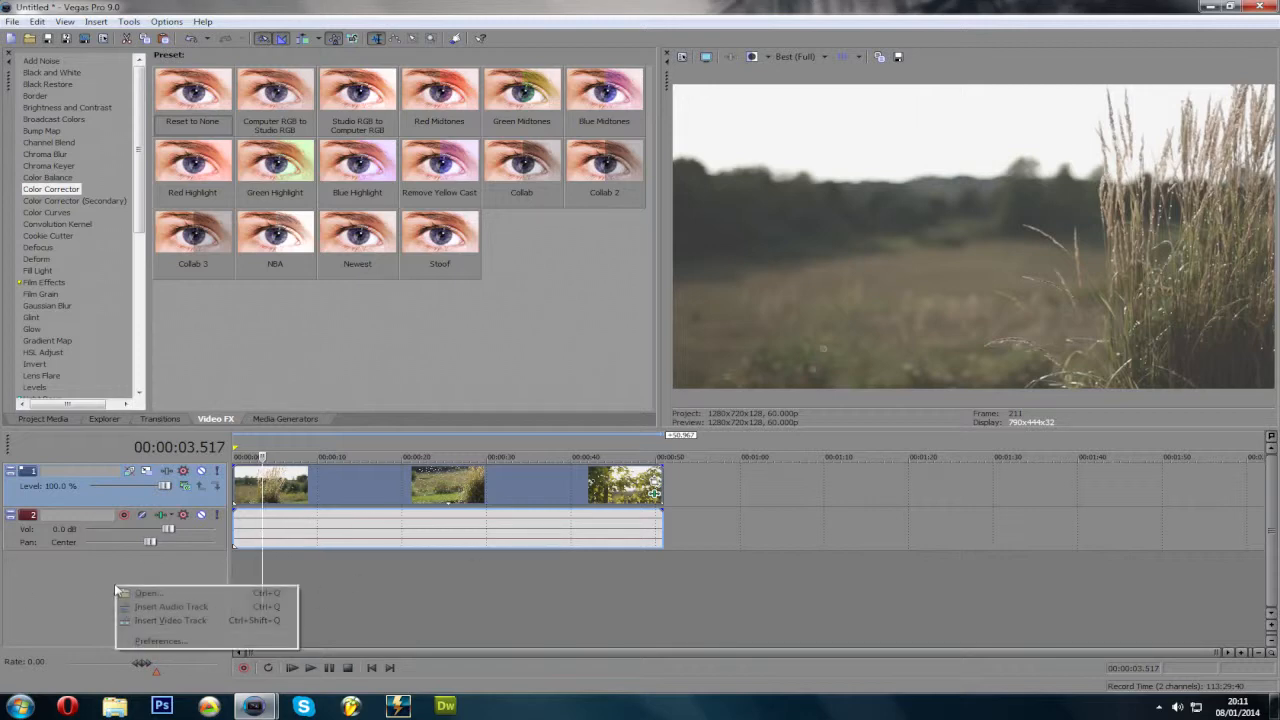
left_click(179, 621)
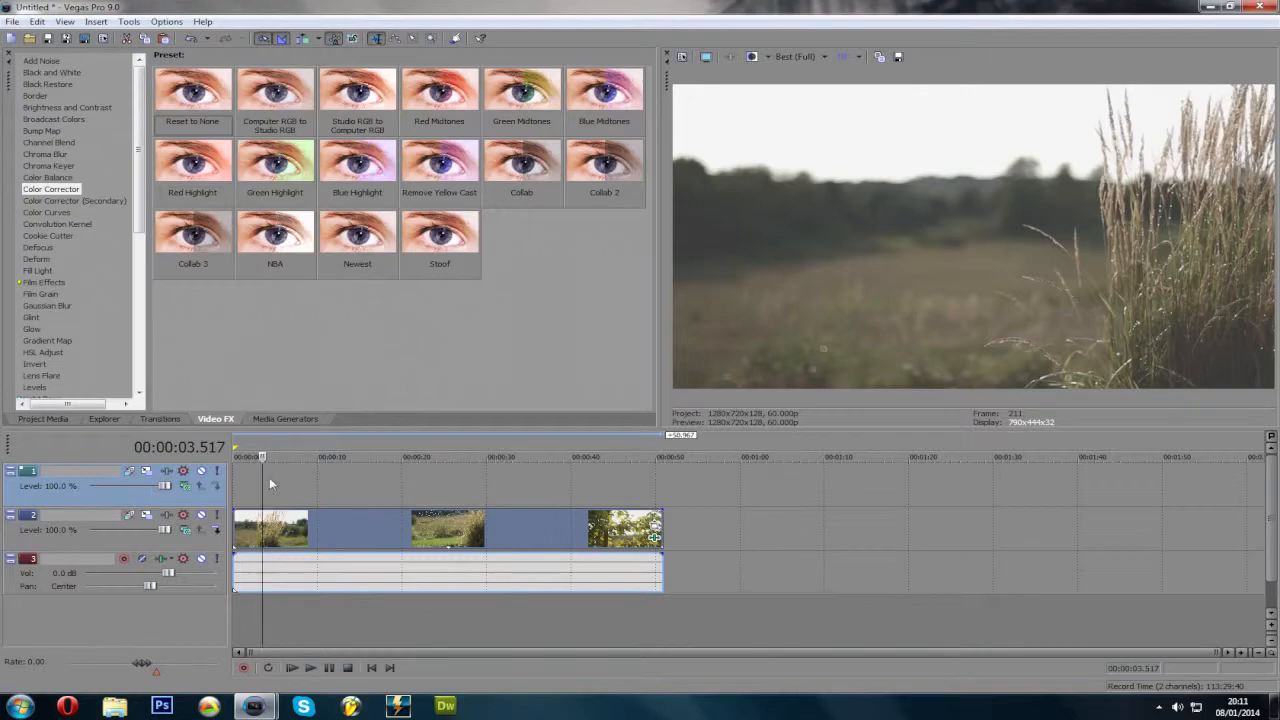
left_click(1207, 6)
left_click_drag(675, 588, 332, 485)
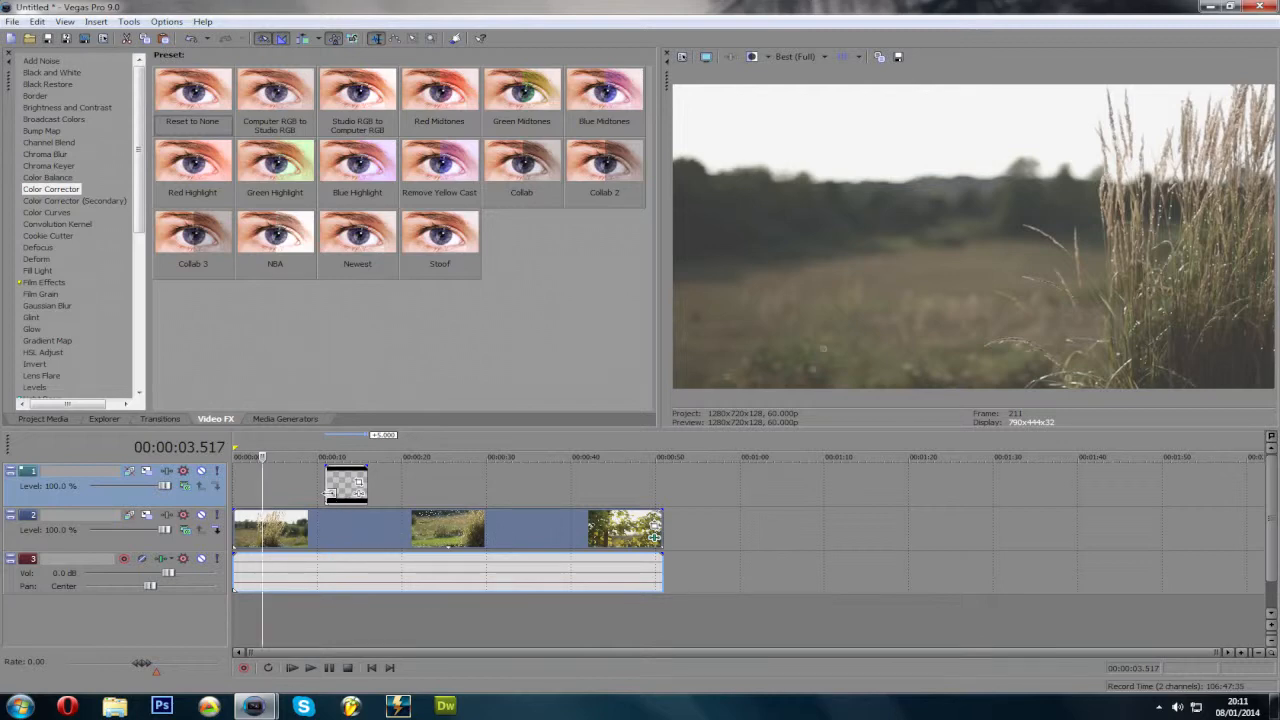
left_click_drag(328, 488, 228, 486)
left_click_drag(362, 485, 661, 476)
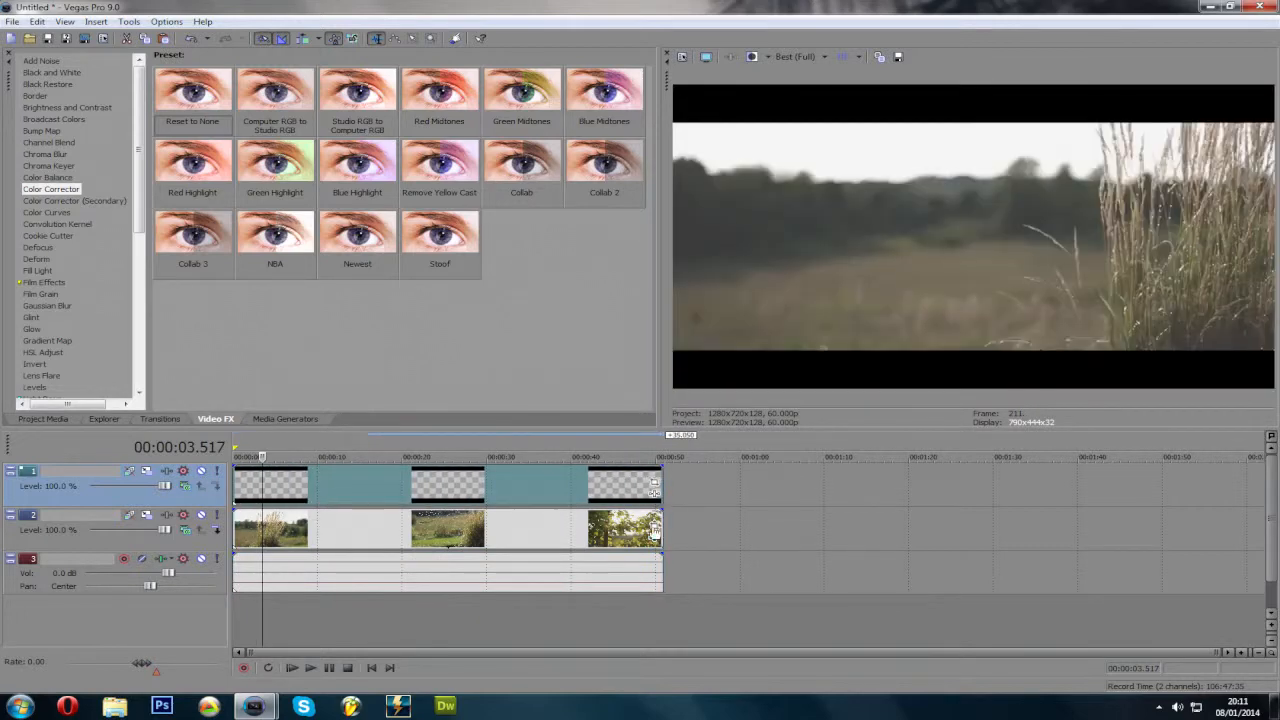